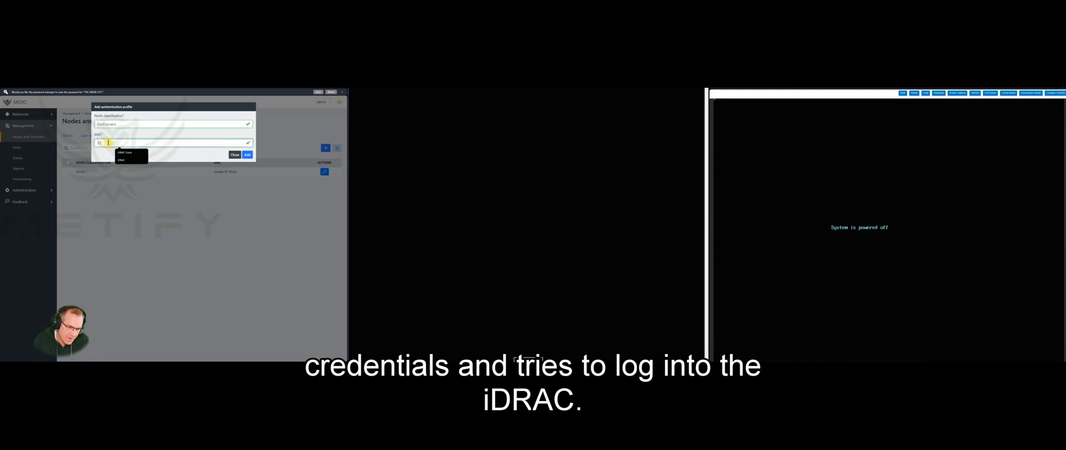
Save the new DellServers authentication profile with iDRAC as its BMC type
{"action": "left_click", "coordinate": [248, 155]}
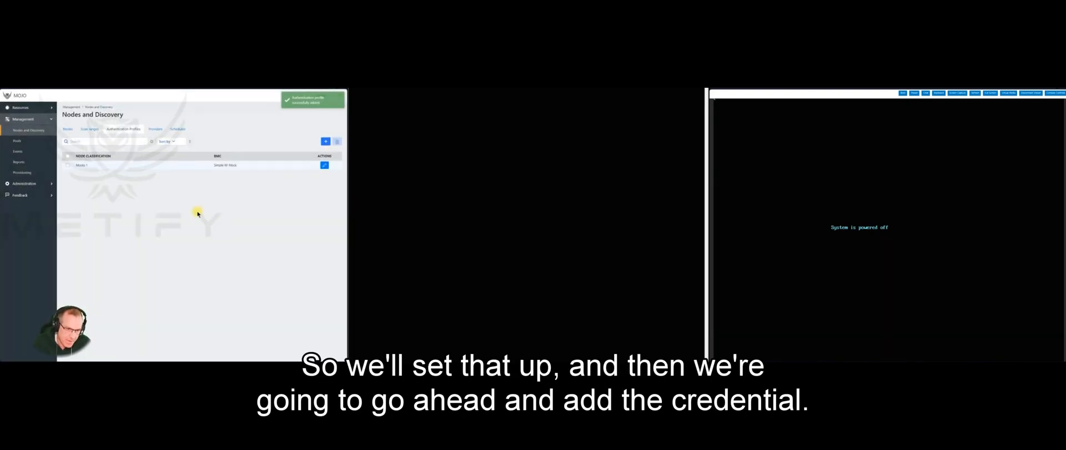
{"action": "left_click", "coordinate": [287, 172]}
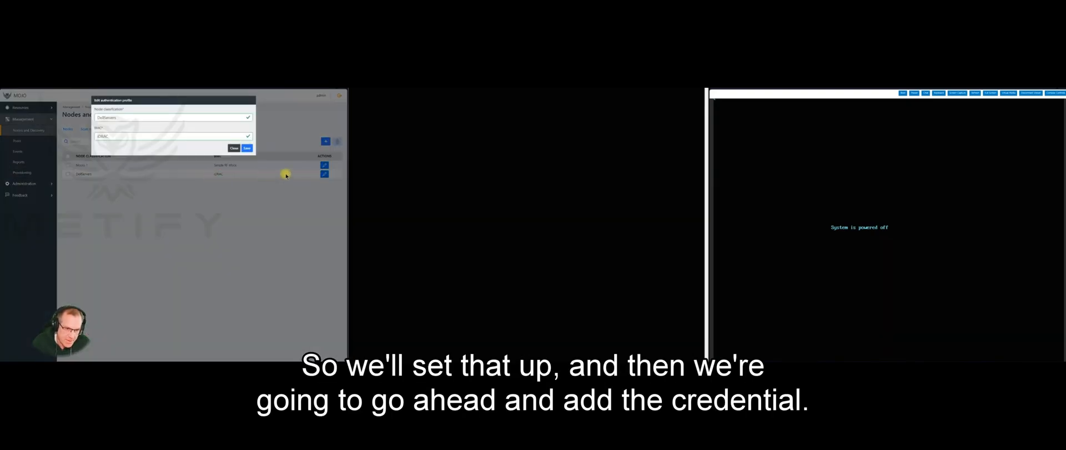
{"action": "left_click", "coordinate": [232, 149]}
Add a login credential with username and password to the DellServers profile
{"action": "left_click", "coordinate": [324, 175]}
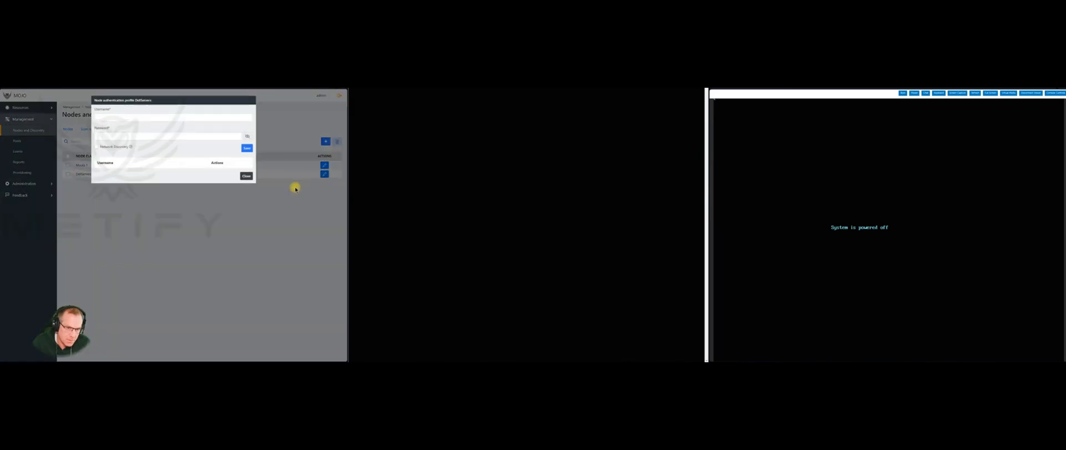
{"action": "left_click", "coordinate": [132, 118]}
{"action": "left_click", "coordinate": [131, 126]}
{"action": "left_click", "coordinate": [247, 148]}
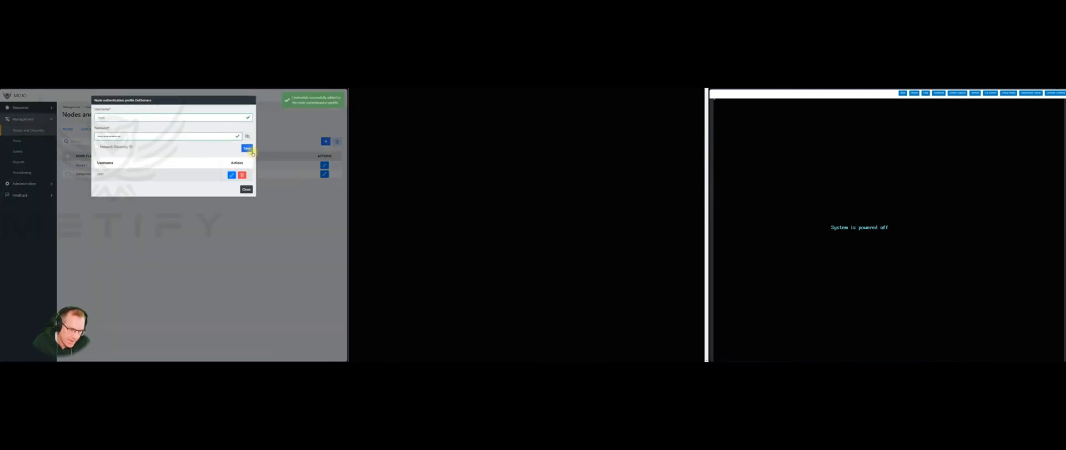
{"action": "left_click", "coordinate": [245, 189]}
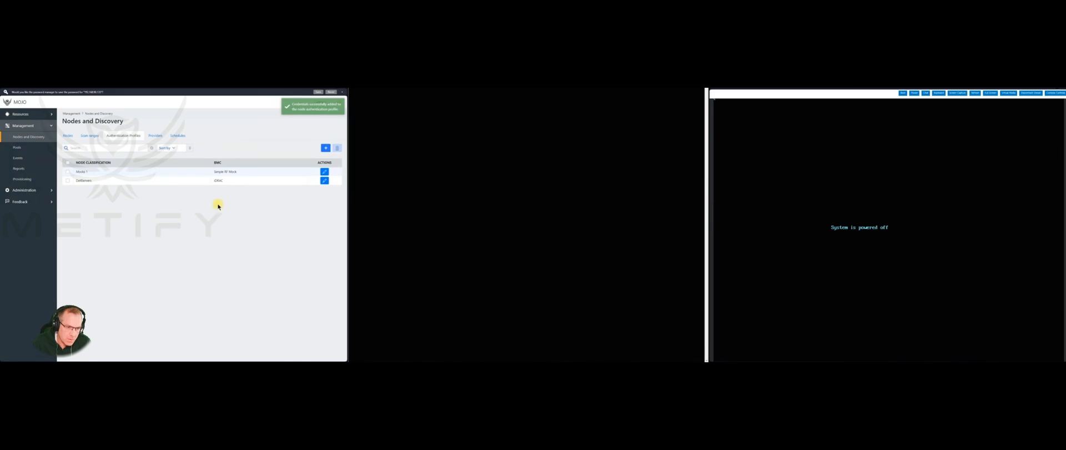
Add a LabSubnet scan range covering 192.168.91.200–192.168.91.240 on port 443
{"action": "left_click", "coordinate": [91, 136]}
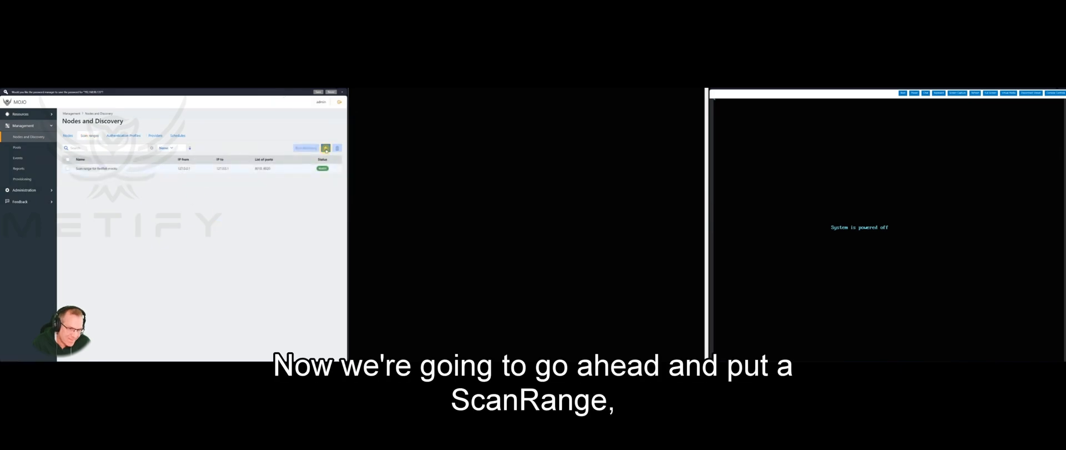
{"action": "left_click", "coordinate": [327, 149]}
{"action": "left_click", "coordinate": [104, 125]}
{"action": "type", "text": "LabSubnet"}
{"action": "key", "text": "Tab"}
{"action": "type", "text": "192.168.91.200"}
{"action": "key", "text": "Tab"}
{"action": "type", "text": "192.16"}
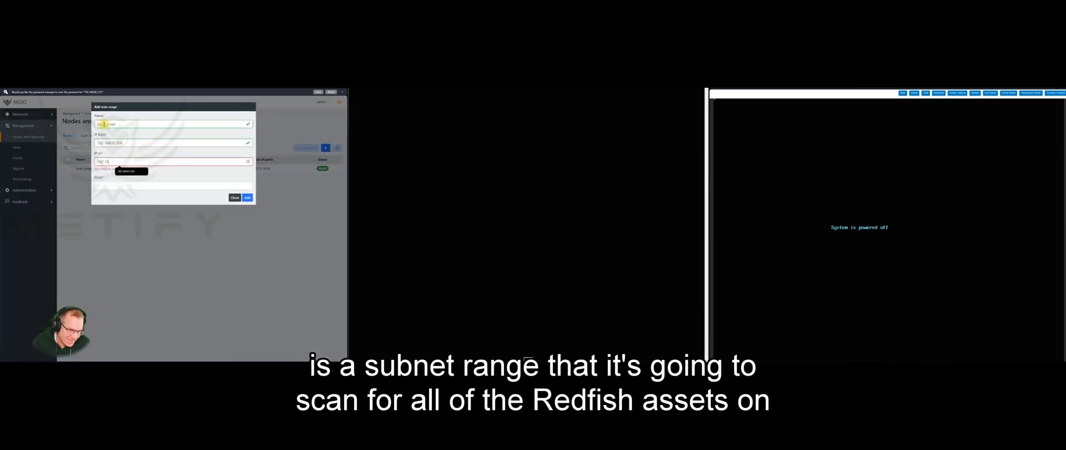
{"action": "type", "text": "8.91.240"}
{"action": "key", "text": "Tab"}
{"action": "type", "text": "443"}
{"action": "left_click", "coordinate": [246, 186]}
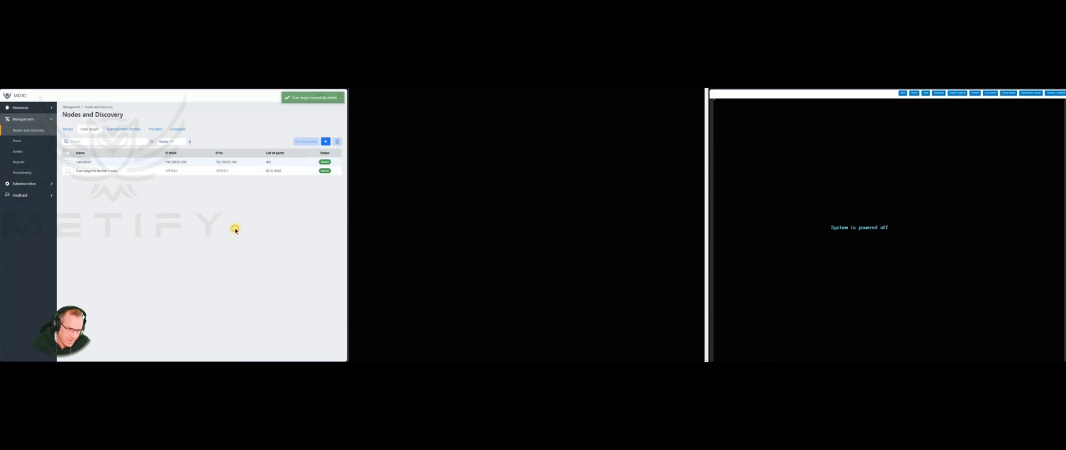
Run discovery on the LabSubnet range and view the discovered nodes
{"action": "left_click", "coordinate": [68, 162]}
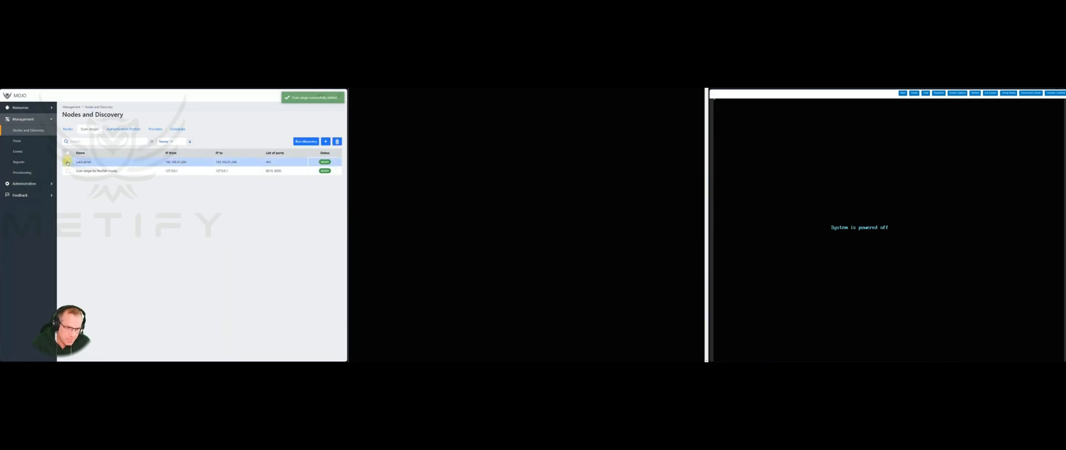
{"action": "left_click", "coordinate": [304, 142]}
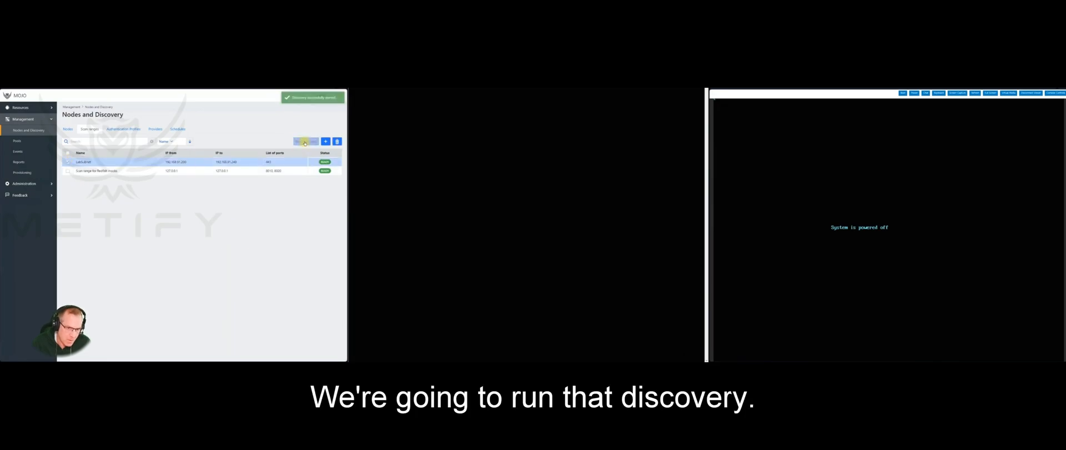
{"action": "left_click", "coordinate": [66, 129]}
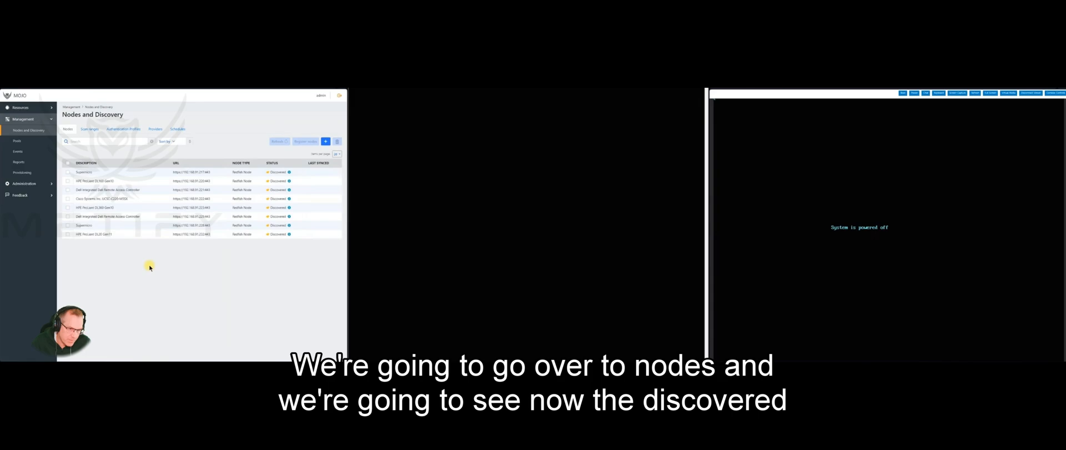
Register both Dell server nodes using the DellServers authentication profile
{"action": "left_click", "coordinate": [68, 189]}
{"action": "left_click", "coordinate": [68, 216]}
{"action": "left_click", "coordinate": [157, 233]}
{"action": "left_click", "coordinate": [305, 142]}
{"action": "left_click", "coordinate": [166, 118]}
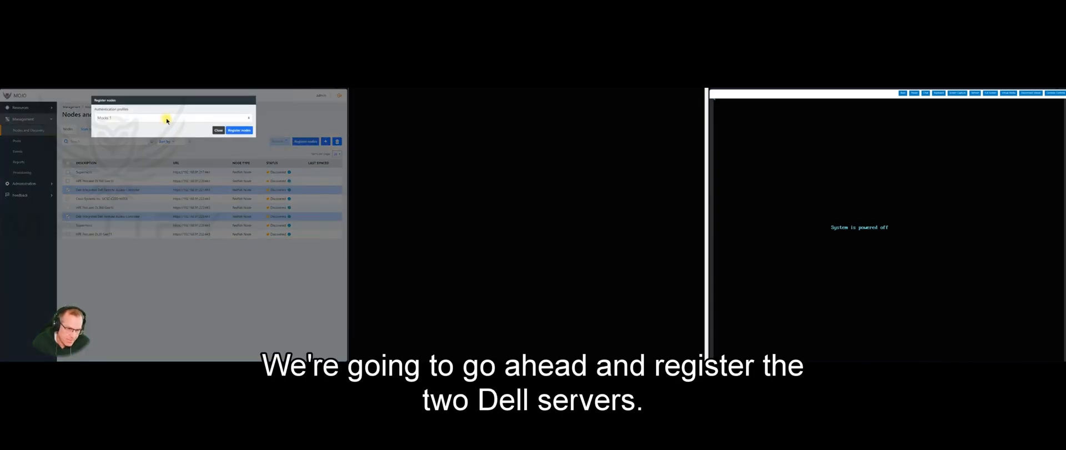
{"action": "left_click", "coordinate": [149, 130]}
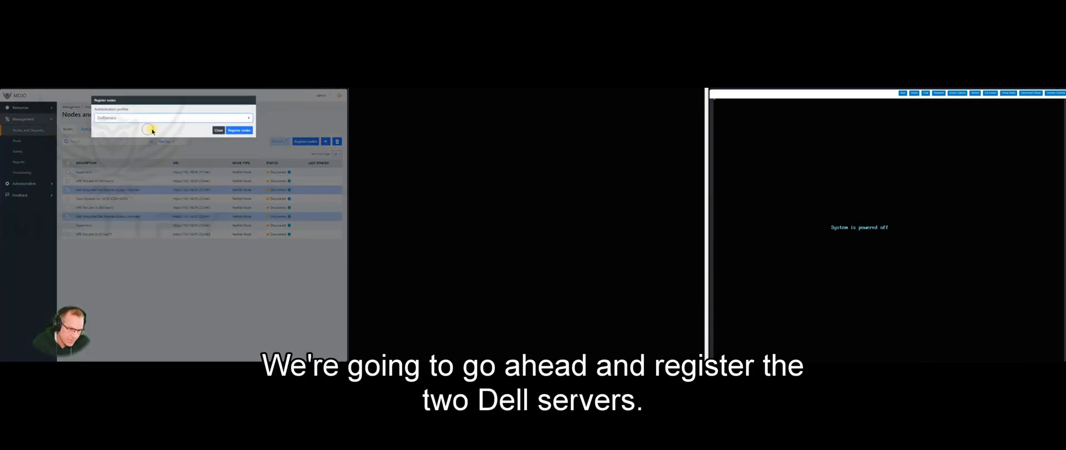
{"action": "left_click", "coordinate": [237, 131]}
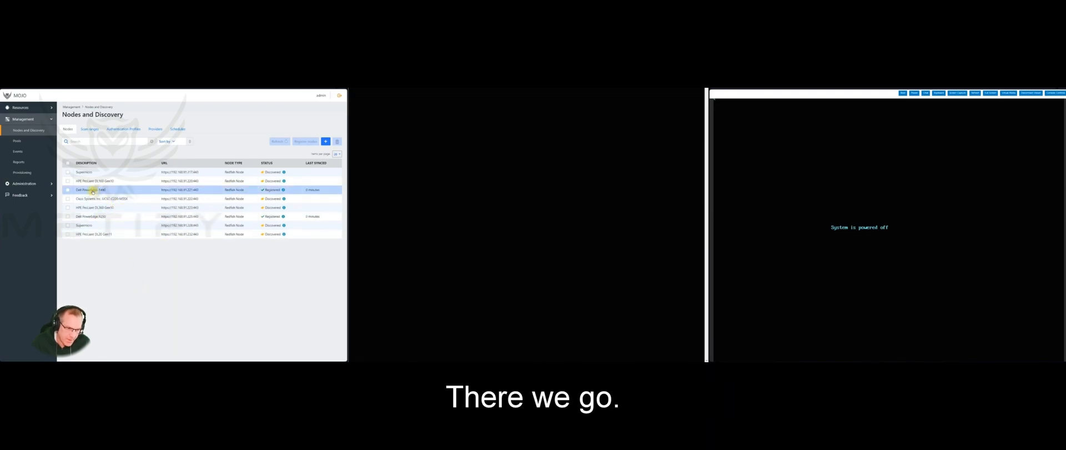
Select all available Dell servers and add them to the Default pool
{"action": "left_click", "coordinate": [18, 141]}
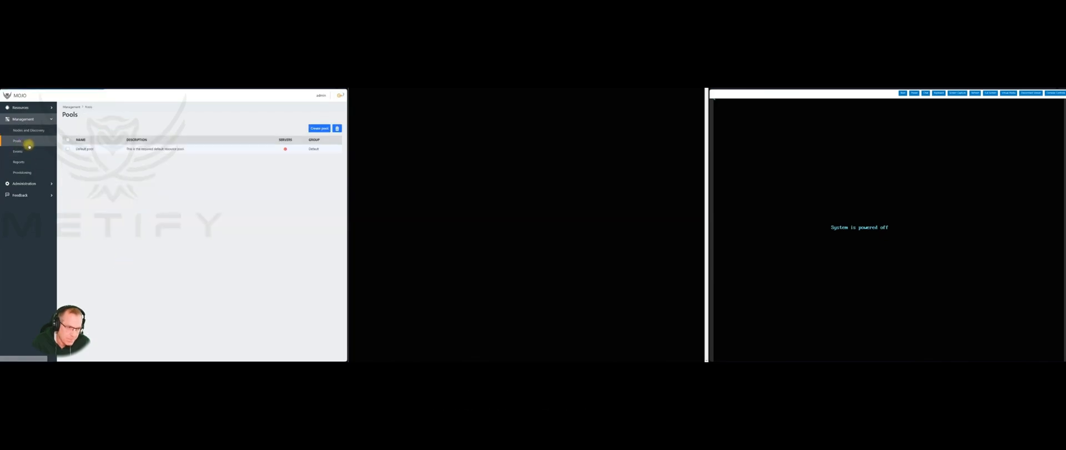
{"action": "left_click", "coordinate": [129, 149]}
{"action": "left_click", "coordinate": [313, 176]}
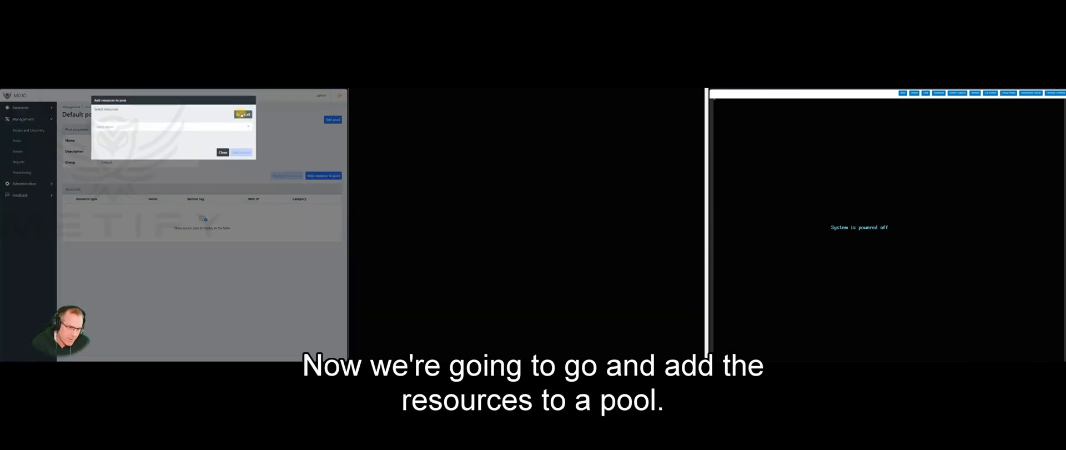
{"action": "left_click", "coordinate": [241, 113]}
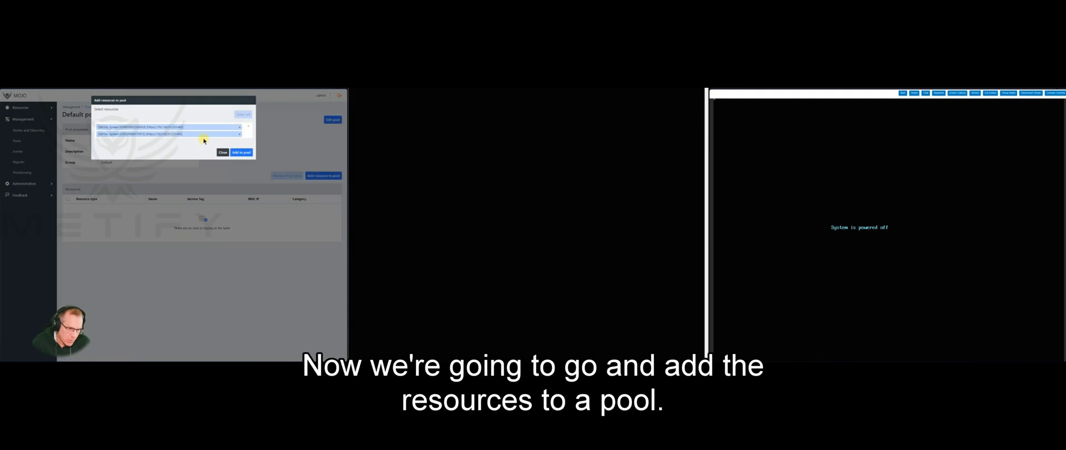
{"action": "left_click", "coordinate": [241, 152]}
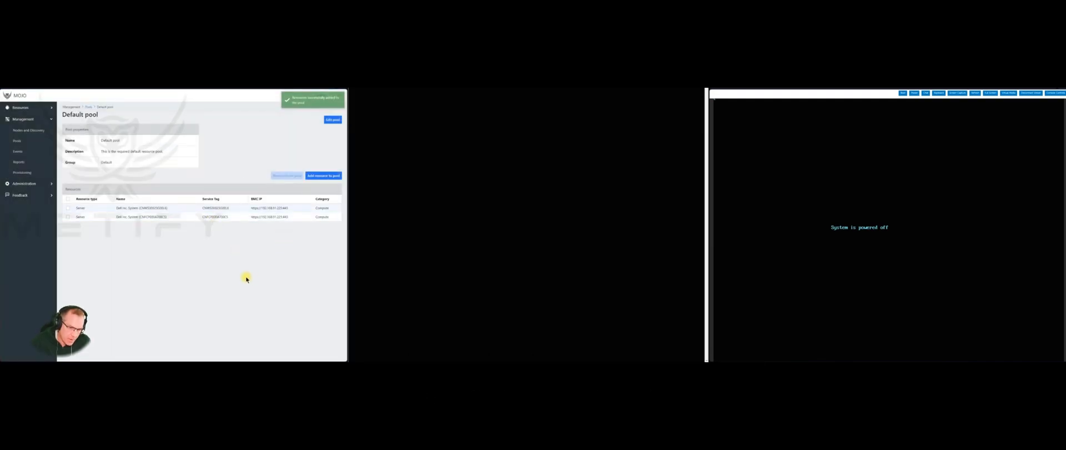
{"action": "left_click", "coordinate": [20, 107]}
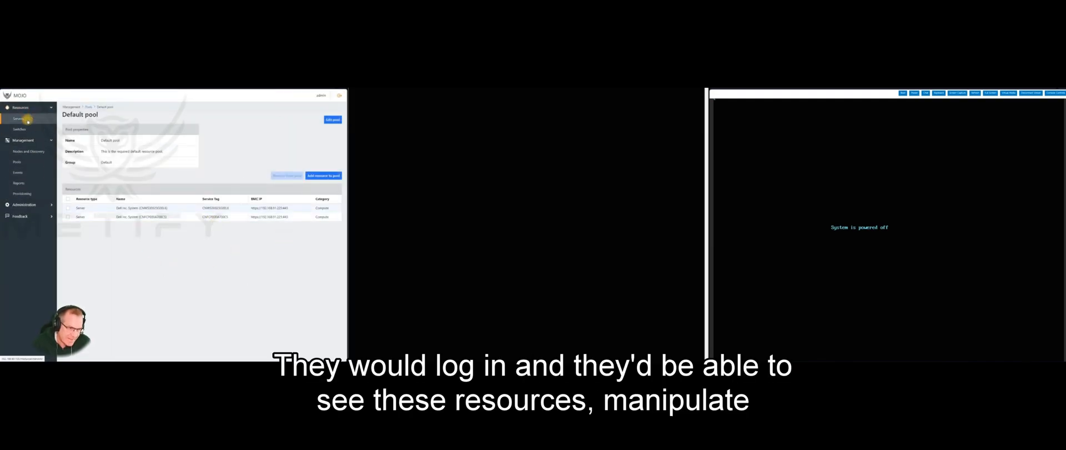
{"action": "left_click", "coordinate": [26, 120]}
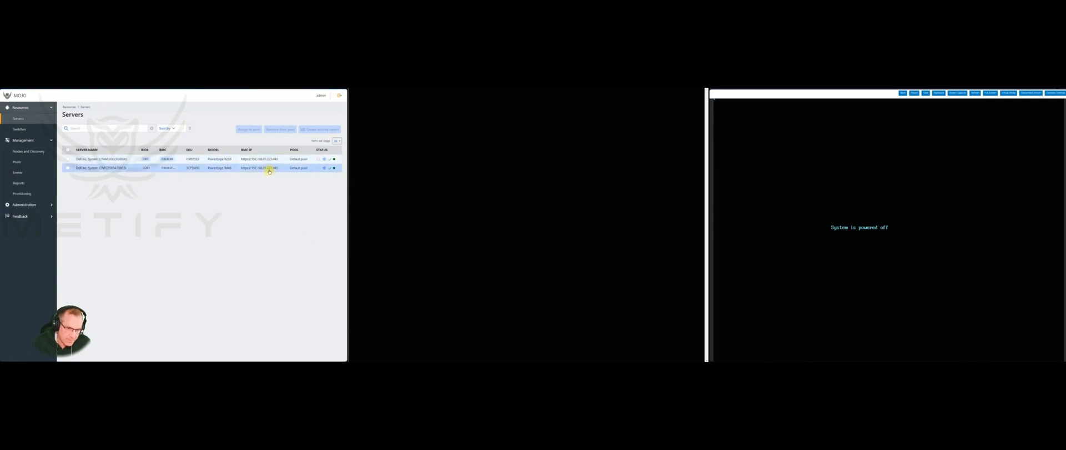
Change the PowerEdge R440 description to 'My Lab Test' and tag it GPUTestServers
{"action": "left_click", "coordinate": [215, 170]}
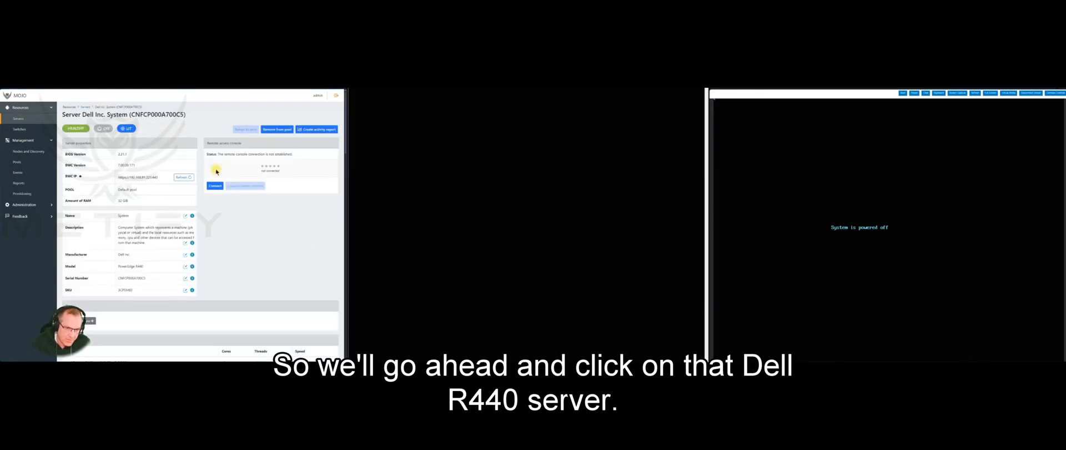
{"action": "left_click", "coordinate": [185, 242]}
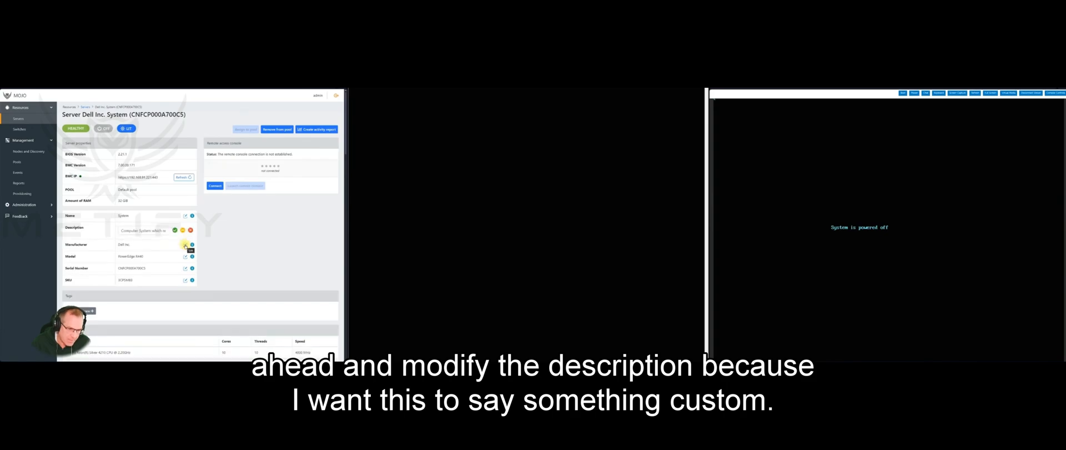
{"action": "triple_click", "coordinate": [133, 228]}
{"action": "type", "text": "My Lab"}
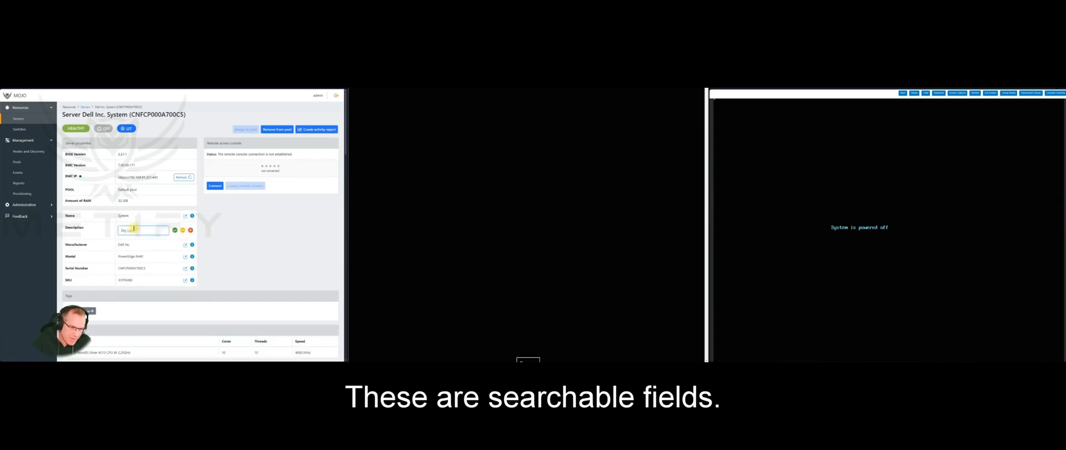
{"action": "type", "text": " Test Node"}
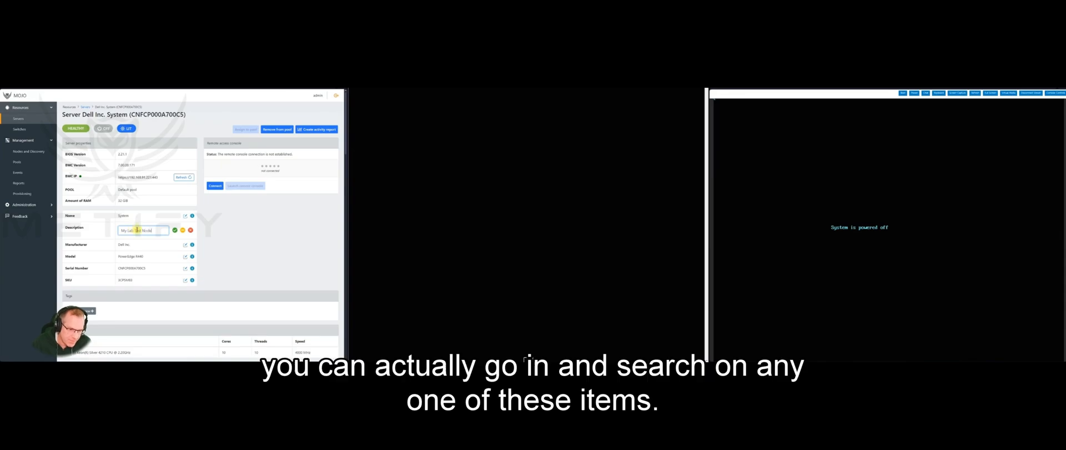
{"action": "left_click", "coordinate": [174, 230]}
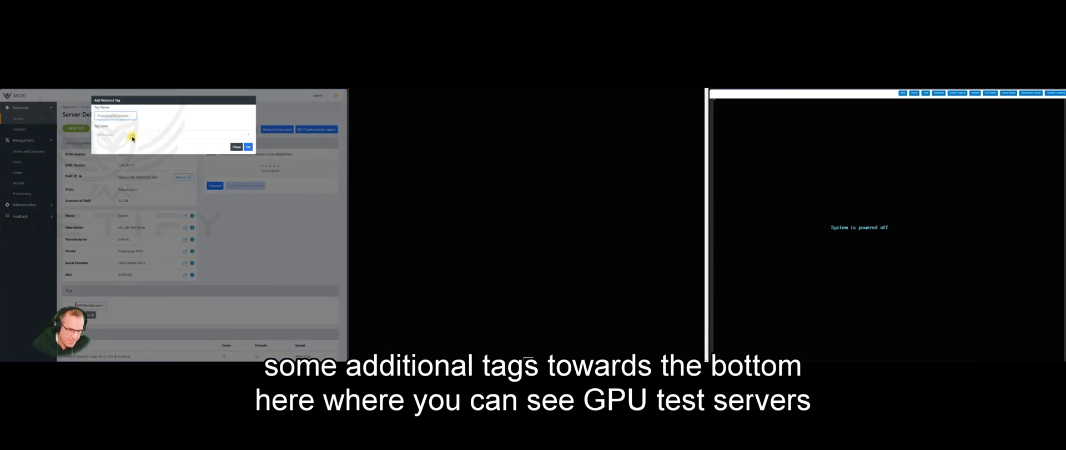
{"action": "left_click", "coordinate": [249, 146]}
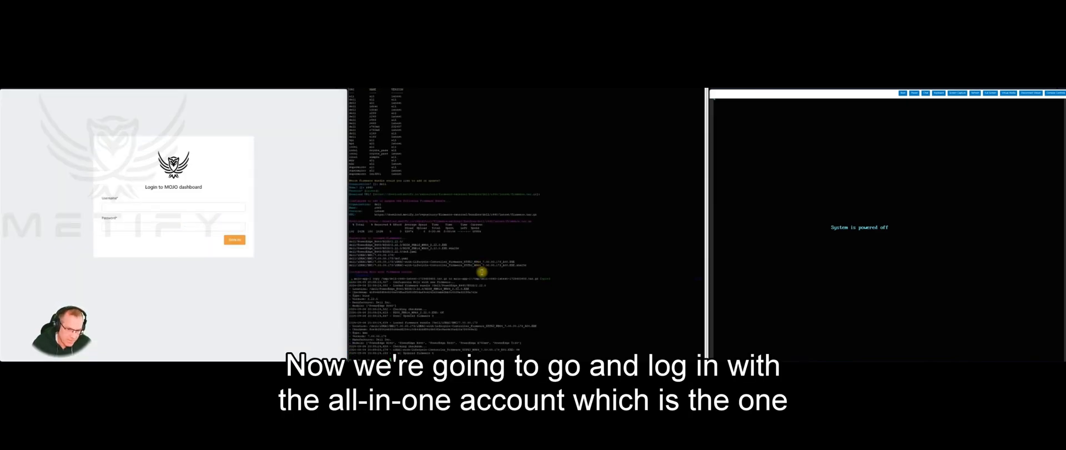
Log back into the dashboard with the account username and password
{"action": "left_click", "coordinate": [165, 207]}
{"action": "type", "text": "allinone"}
{"action": "key", "text": "Tab"}
{"action": "type", "text": "••••••••"}
{"action": "key", "text": "Return"}
Request a BIOS firmware update to version 2.22.0 for the Dell server, confirming with YES
{"action": "left_click", "coordinate": [22, 115]}
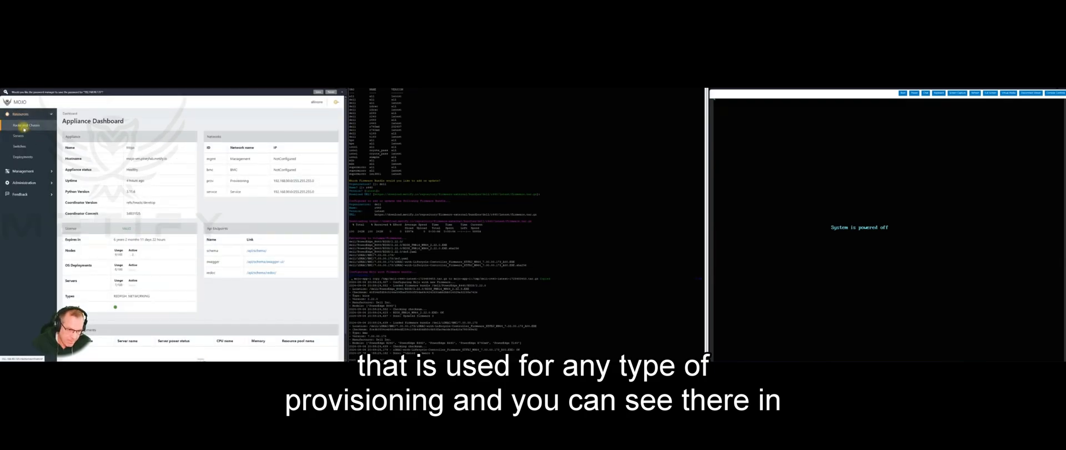
{"action": "left_click", "coordinate": [19, 136]}
{"action": "left_click", "coordinate": [247, 180]}
{"action": "left_click", "coordinate": [198, 135]}
{"action": "left_click", "coordinate": [220, 153]}
{"action": "left_click", "coordinate": [128, 125]}
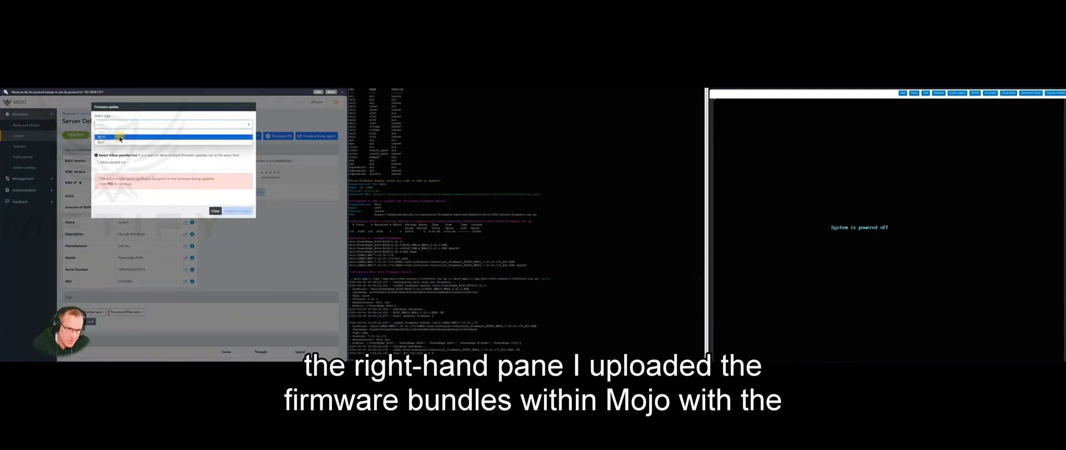
{"action": "left_click", "coordinate": [120, 138]}
{"action": "left_click", "coordinate": [131, 144]}
{"action": "left_click", "coordinate": [133, 155]}
{"action": "left_click", "coordinate": [112, 197]}
{"action": "left_click", "coordinate": [124, 206]}
{"action": "left_click", "coordinate": [237, 211]}
{"action": "left_click", "coordinate": [23, 172]}
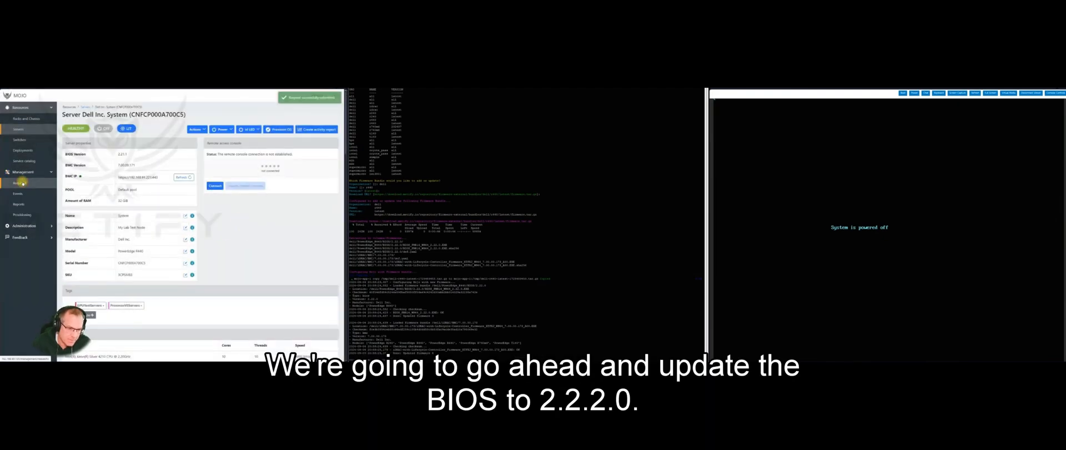
Approve the first Firmware Update request in the Requests list
{"action": "left_click", "coordinate": [22, 182]}
{"action": "left_click", "coordinate": [68, 178]}
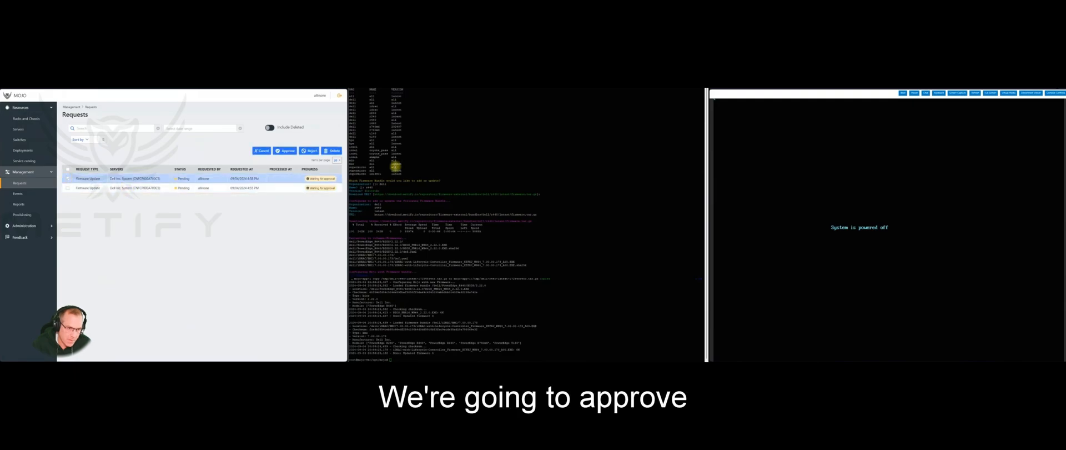
{"action": "left_click", "coordinate": [275, 152]}
{"action": "left_click", "coordinate": [247, 146]}
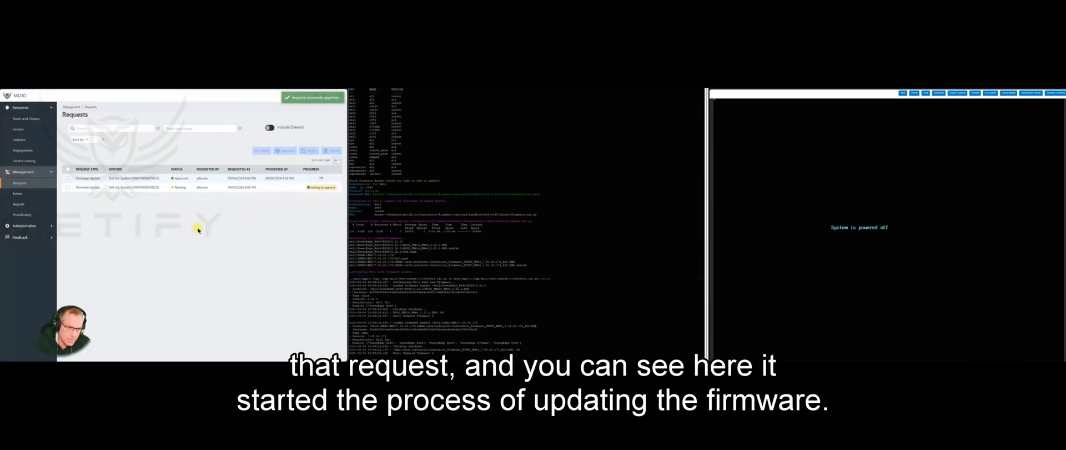
Open the approved BIOS request and read its Firmware Update and Firmware Wait logs
{"action": "left_click", "coordinate": [136, 178]}
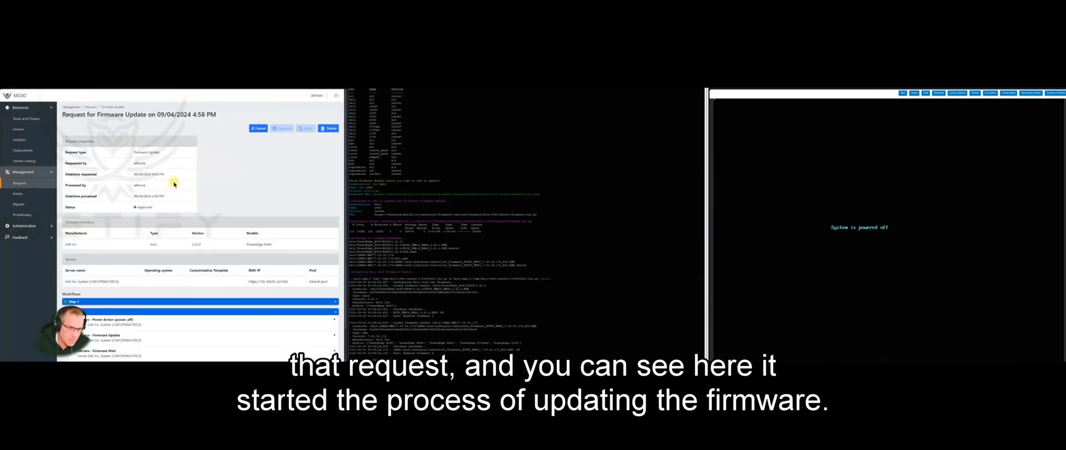
{"action": "scroll", "coordinate": [237, 250], "scroll_direction": "down", "scroll_amount": 1}
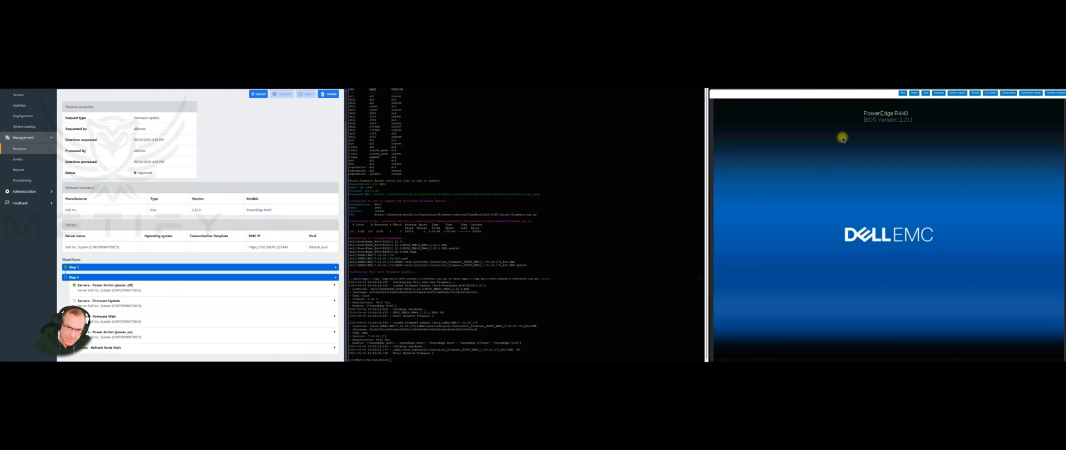
{"action": "left_click", "coordinate": [220, 300]}
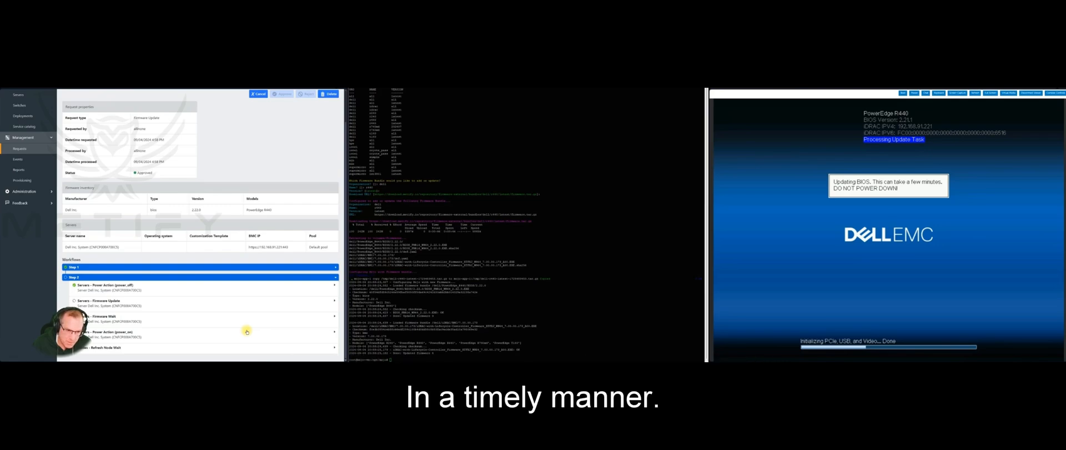
{"action": "left_click", "coordinate": [184, 321]}
{"action": "scroll", "coordinate": [185, 321], "scroll_direction": "down", "scroll_amount": 6}
{"action": "left_click", "coordinate": [231, 149]}
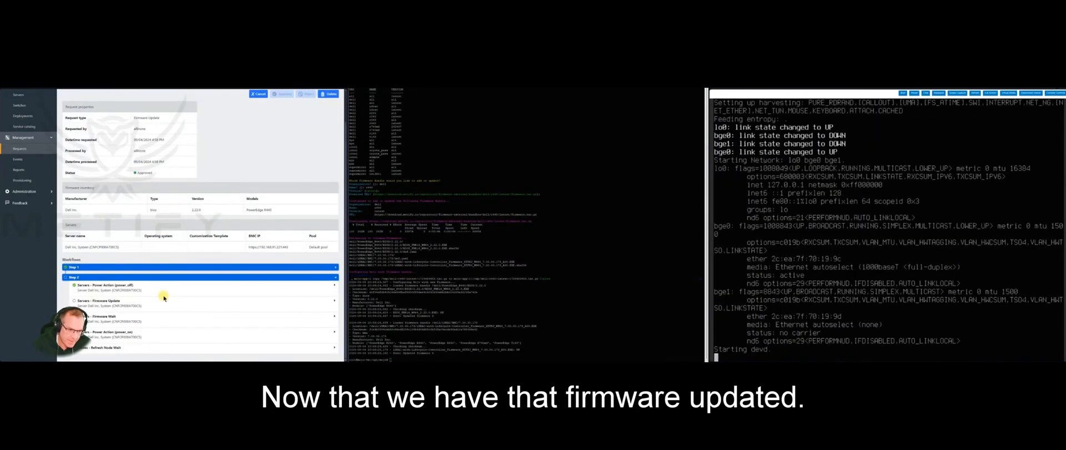
Check the power-on task's log in the next workflow step, then collapse Step 2
{"action": "left_click", "coordinate": [144, 316]}
{"action": "scroll", "coordinate": [146, 314], "scroll_direction": "down", "scroll_amount": 1}
{"action": "left_click", "coordinate": [184, 332]}
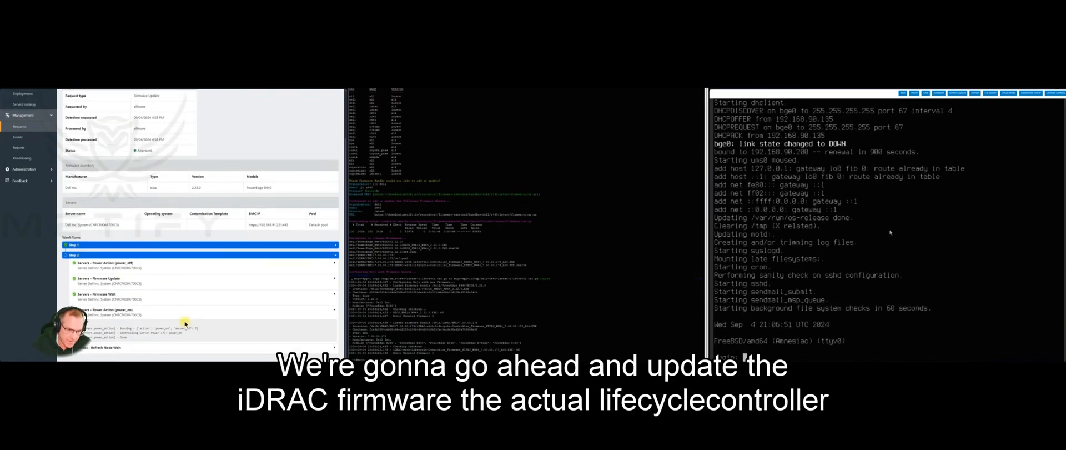
{"action": "scroll", "coordinate": [185, 323], "scroll_direction": "up", "scroll_amount": 1}
{"action": "left_click", "coordinate": [191, 312]}
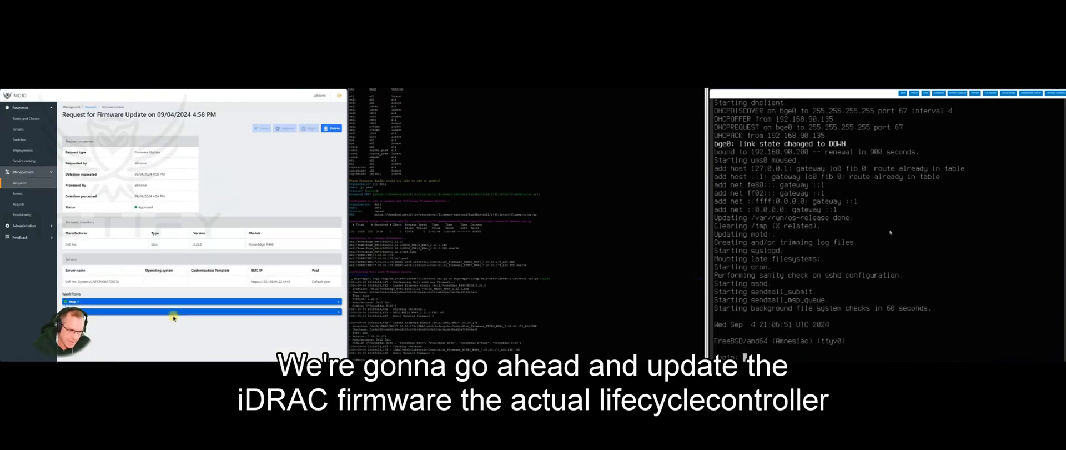
Request a BMC firmware update to 7.00.00.173 with YES confirmation and open the pending request
{"action": "left_click", "coordinate": [18, 129]}
{"action": "left_click", "coordinate": [251, 178]}
{"action": "left_click", "coordinate": [214, 126]}
{"action": "left_click", "coordinate": [211, 177]}
{"action": "left_click", "coordinate": [116, 118]}
{"action": "left_click", "coordinate": [111, 135]}
{"action": "left_click", "coordinate": [114, 138]}
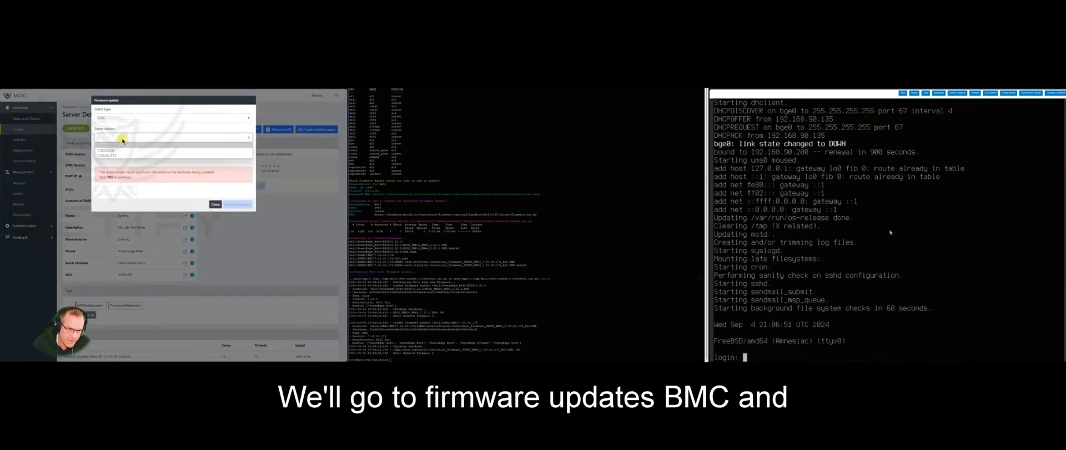
{"action": "left_click", "coordinate": [115, 155]}
{"action": "left_click", "coordinate": [113, 191]}
{"action": "type", "text": "YES"}
{"action": "left_click", "coordinate": [233, 204]}
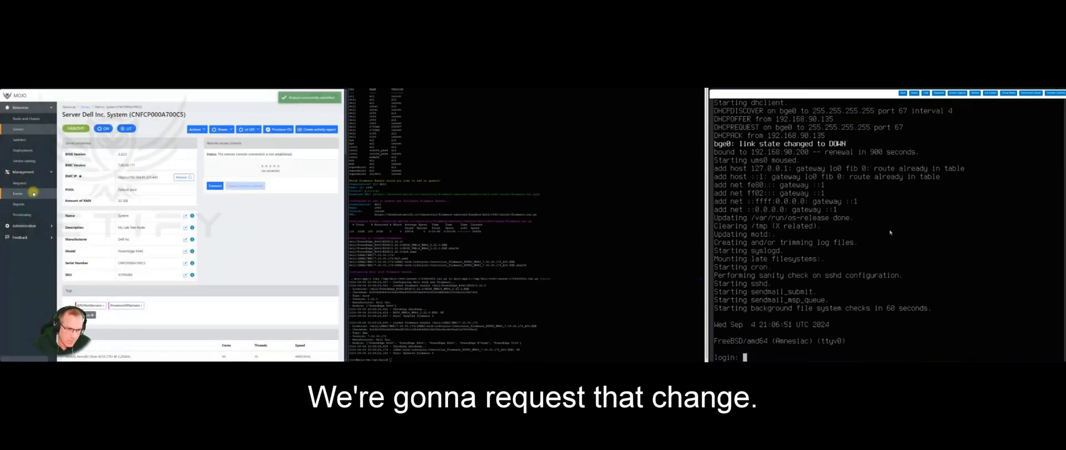
{"action": "left_click", "coordinate": [20, 183]}
{"action": "left_click", "coordinate": [200, 176]}
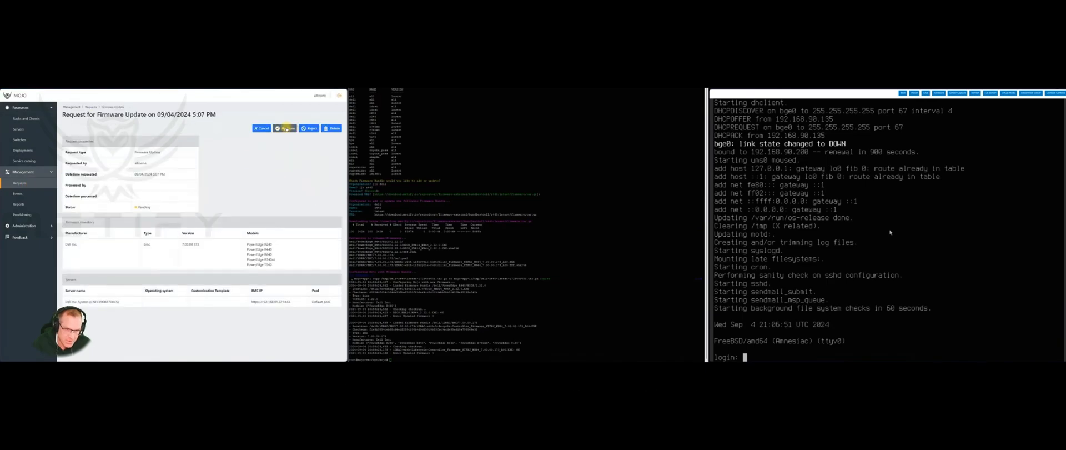
Approve the BMC firmware request, view its Firmware Verify log, and refresh the server details
{"action": "left_click", "coordinate": [285, 128]}
{"action": "left_click", "coordinate": [247, 145]}
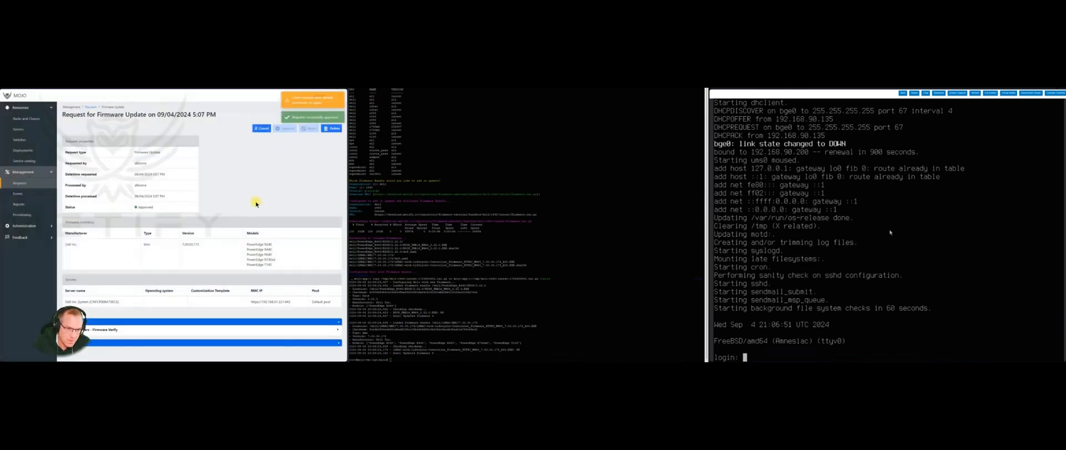
{"action": "left_click", "coordinate": [144, 329]}
{"action": "scroll", "coordinate": [149, 316], "scroll_direction": "down", "scroll_amount": 2}
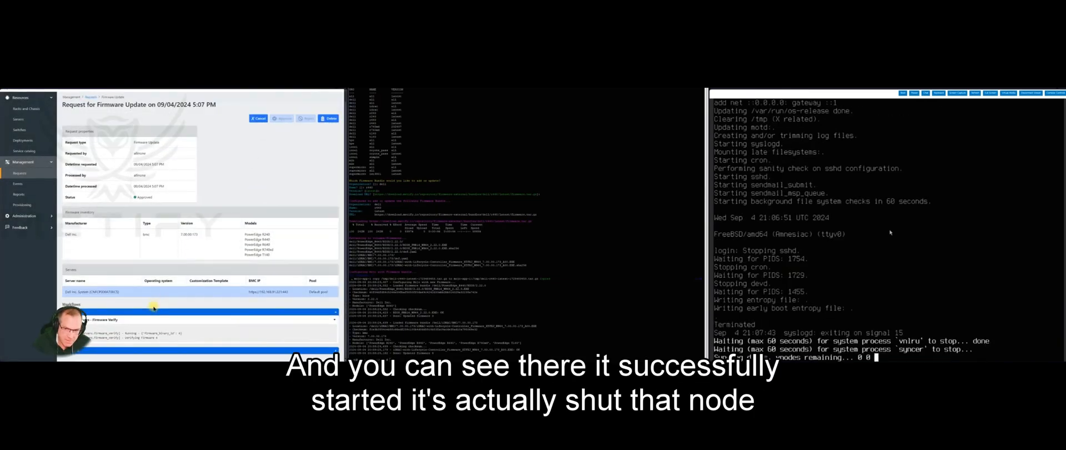
{"action": "scroll", "coordinate": [177, 325], "scroll_direction": "down", "scroll_amount": 2}
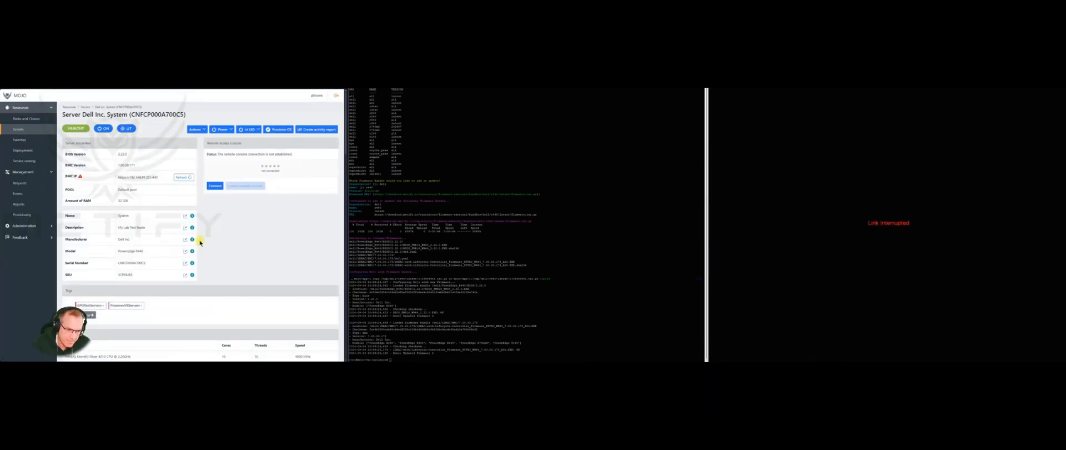
{"action": "left_click", "coordinate": [183, 177]}
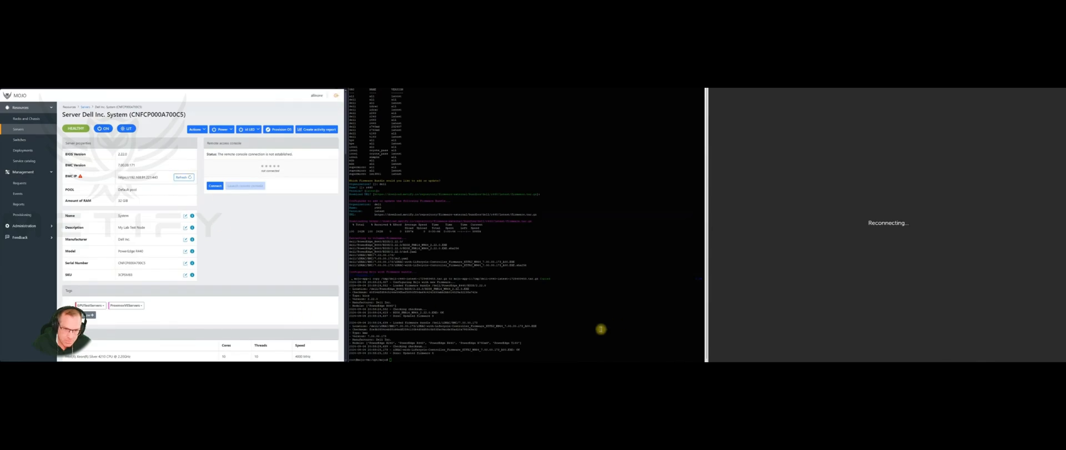
Submit and approve Proxmox provisioning for the Dell server, checking the Wait For Job Feedback log
{"action": "left_click", "coordinate": [285, 128]}
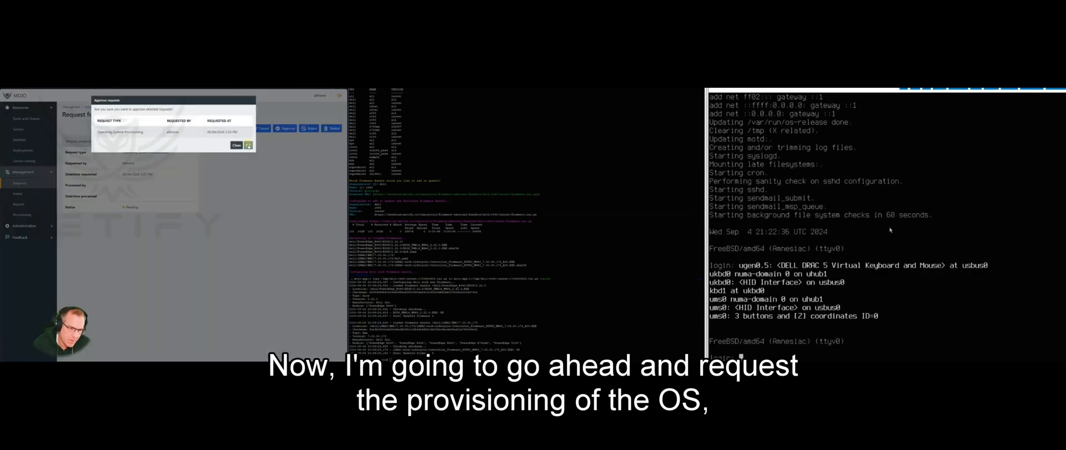
{"action": "left_click", "coordinate": [238, 145]}
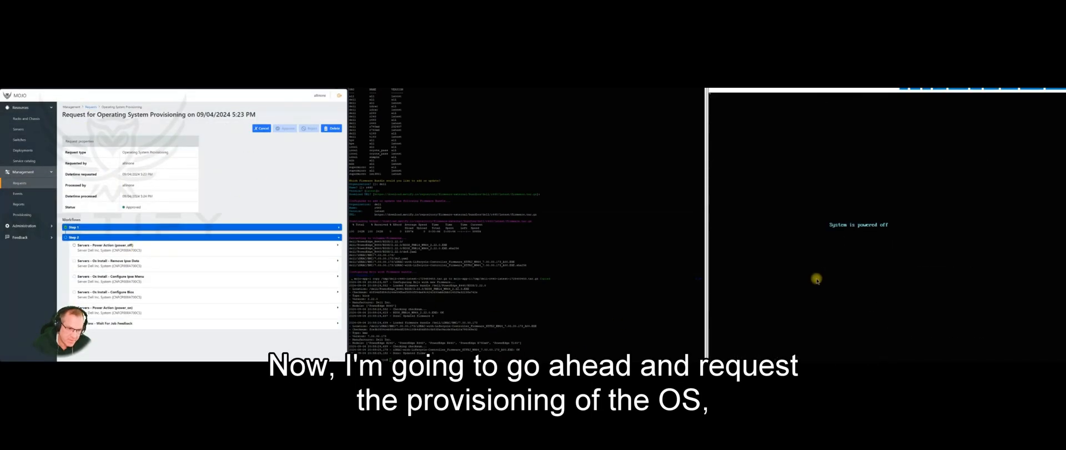
{"action": "left_click", "coordinate": [210, 323]}
{"action": "scroll", "coordinate": [208, 295], "scroll_direction": "down", "scroll_amount": 3}
{"action": "left_click", "coordinate": [213, 247]}
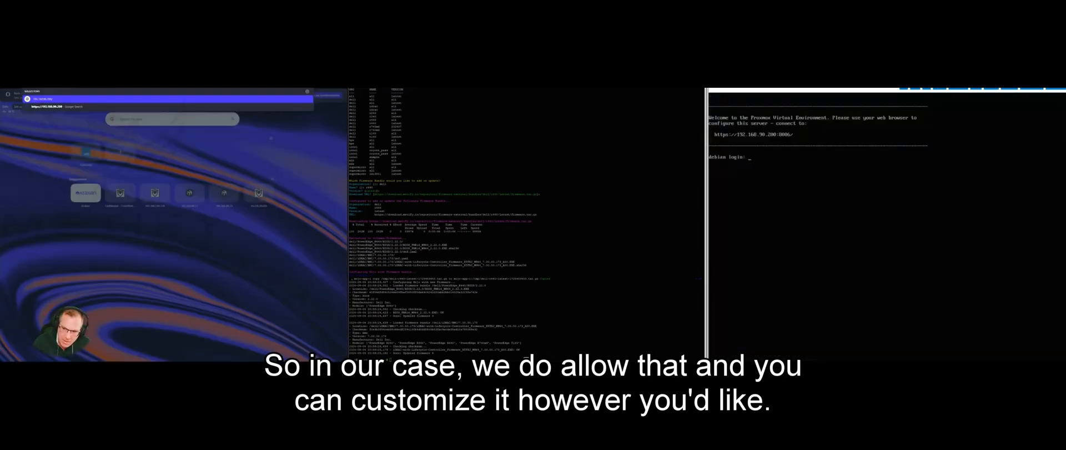
{"action": "type", "text": ":8006"}
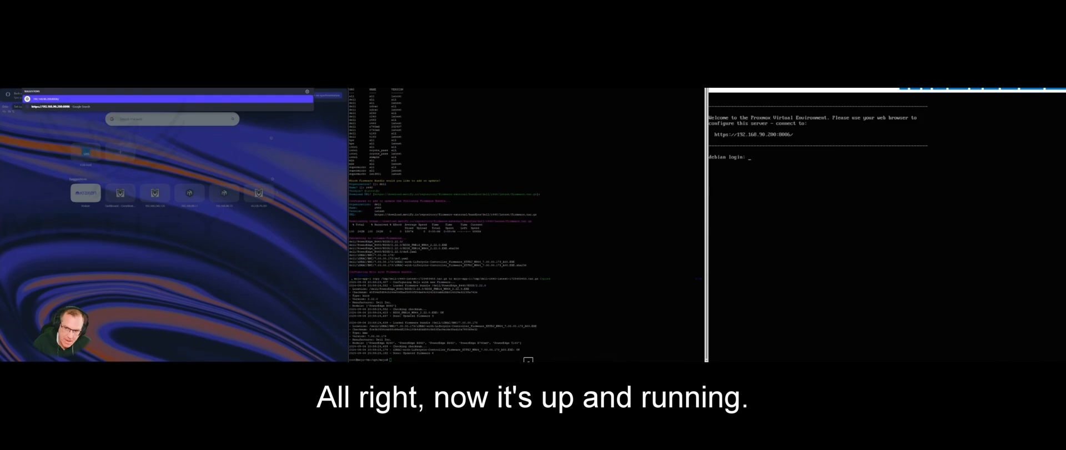
{"action": "key", "text": "Return"}
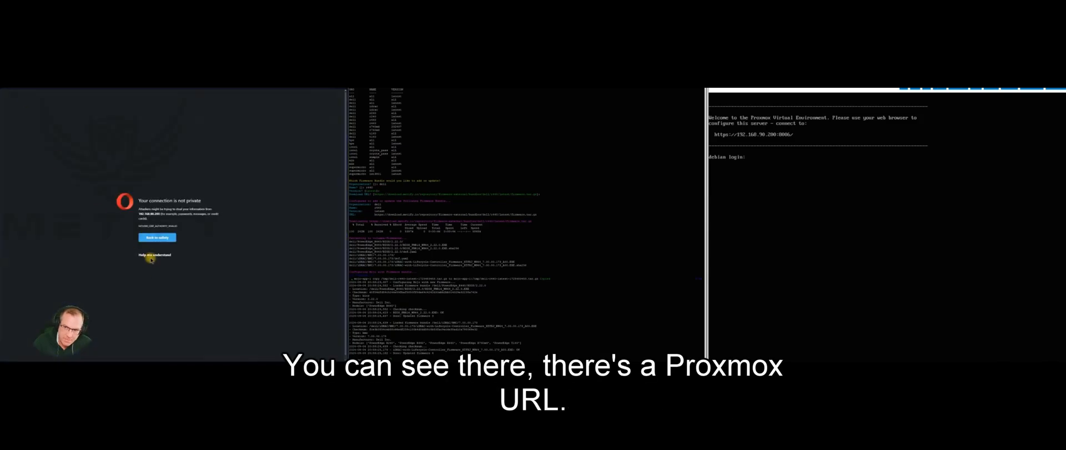
{"action": "left_click", "coordinate": [152, 254]}
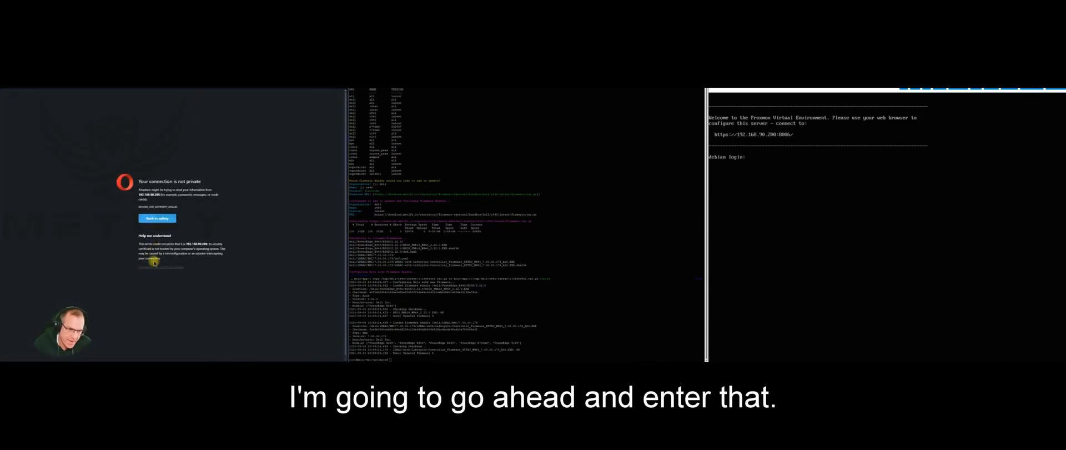
{"action": "left_click", "coordinate": [146, 267]}
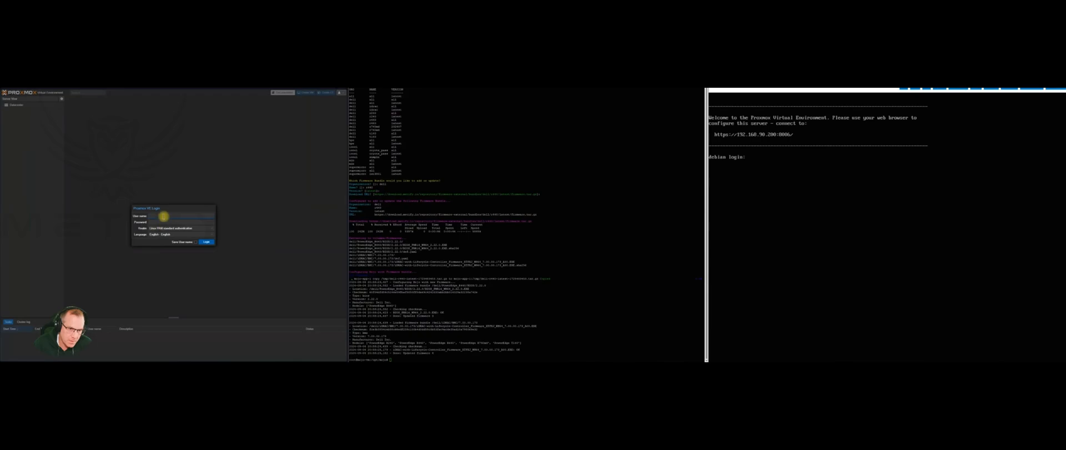
Log in to Proxmox VE as root, dismiss the subscription notice, and expand the debian node
{"action": "left_click", "coordinate": [164, 216]}
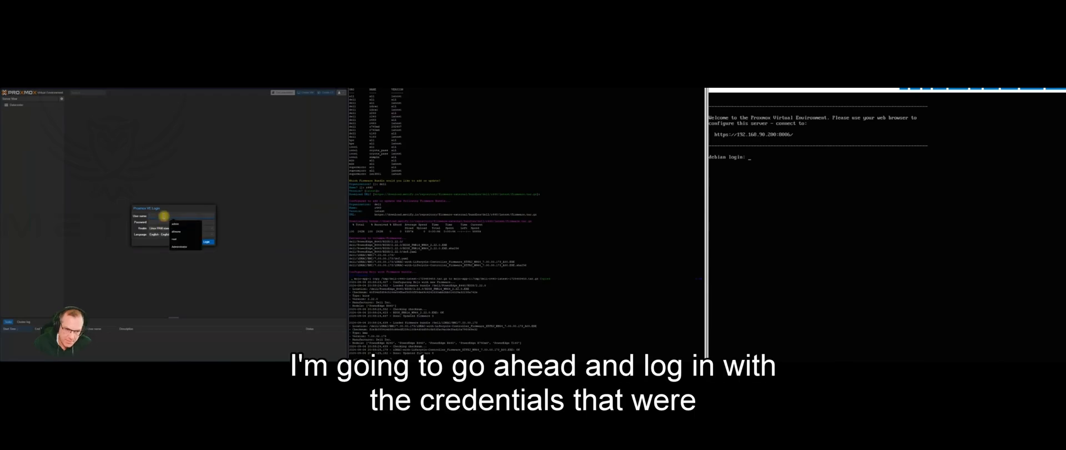
{"action": "type", "text": "root"}
{"action": "key", "text": "Tab"}
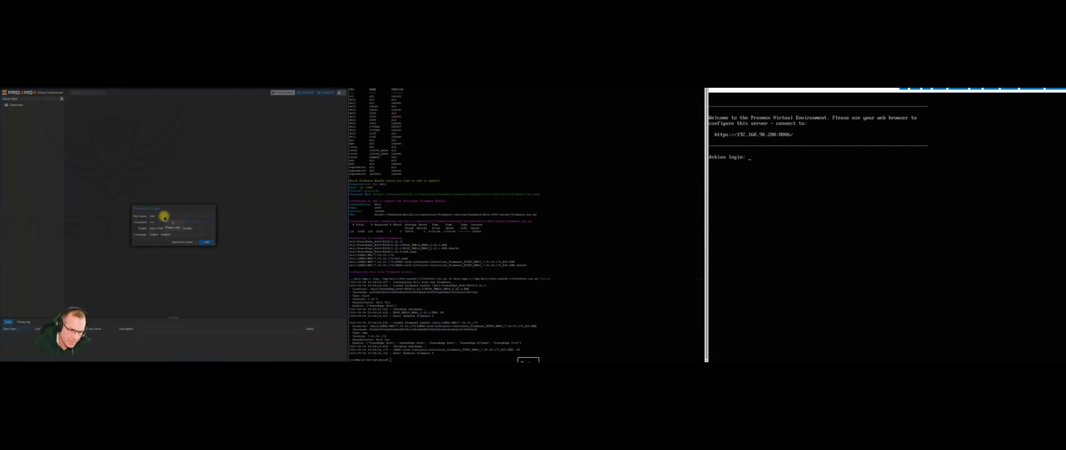
{"action": "key", "text": "Return"}
{"action": "left_click", "coordinate": [191, 238]}
{"action": "left_click", "coordinate": [9, 109]}
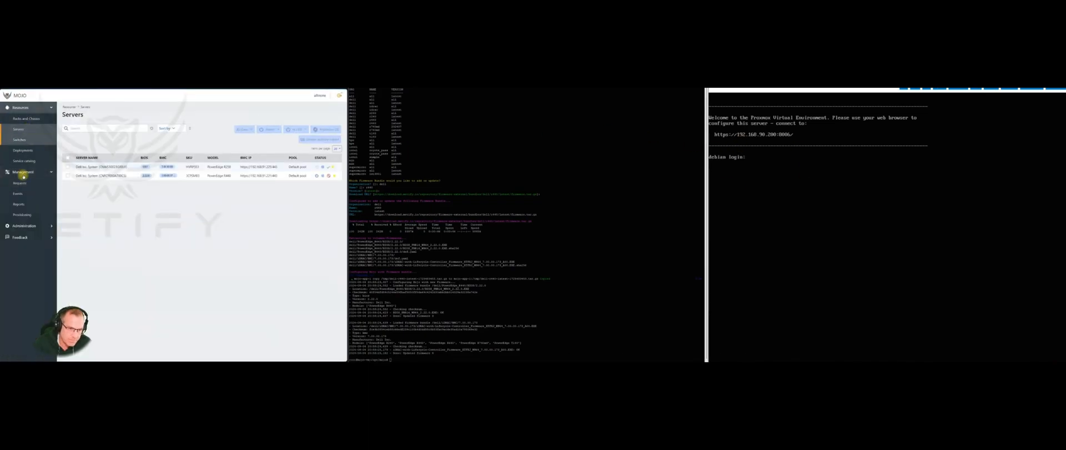
From the Deployments list, open OS Deployment 9 for the Dell server running proxmox 8.1
{"action": "mouse_move", "coordinate": [328, 177]}
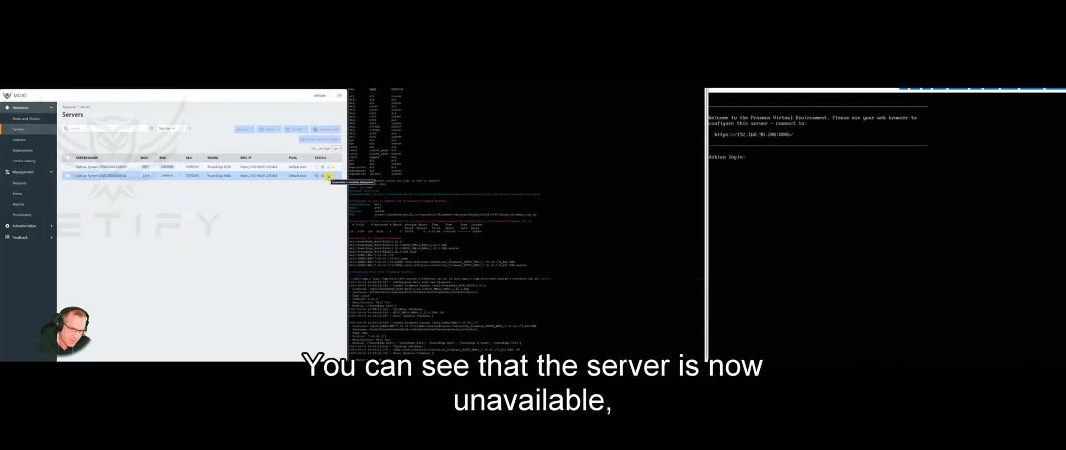
{"action": "left_click", "coordinate": [22, 150]}
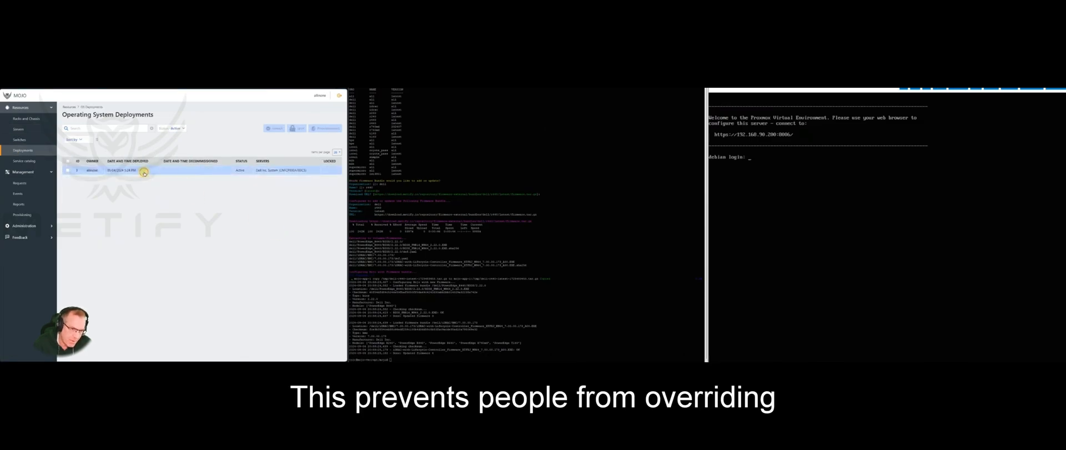
{"action": "left_click", "coordinate": [143, 172]}
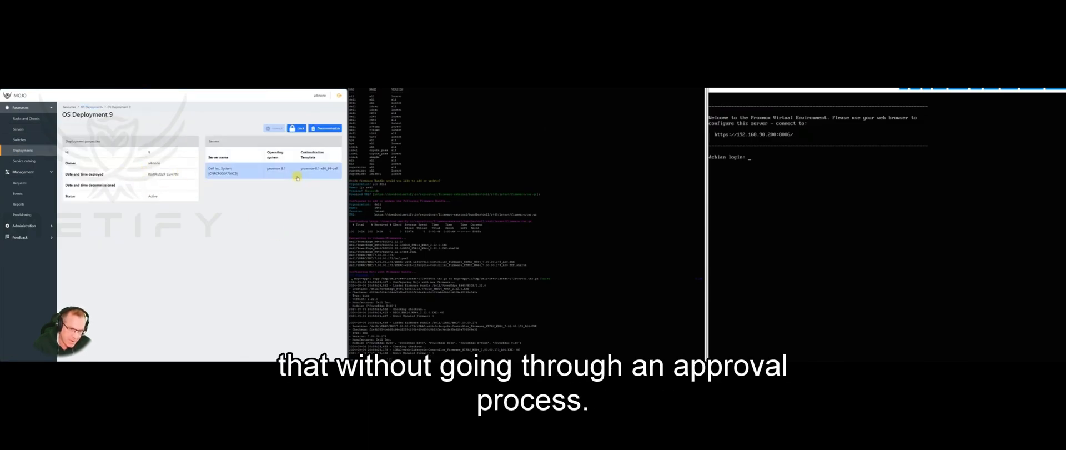